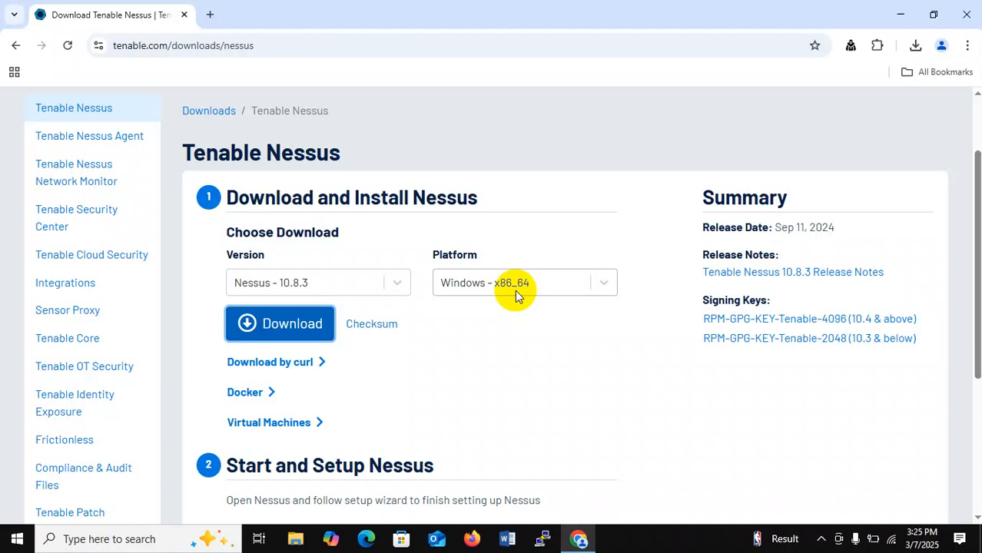
# Step: Select the address of the Nessus download page with 10.8.3 for Windows x86_64 chosen
pyautogui.click(314, 44)
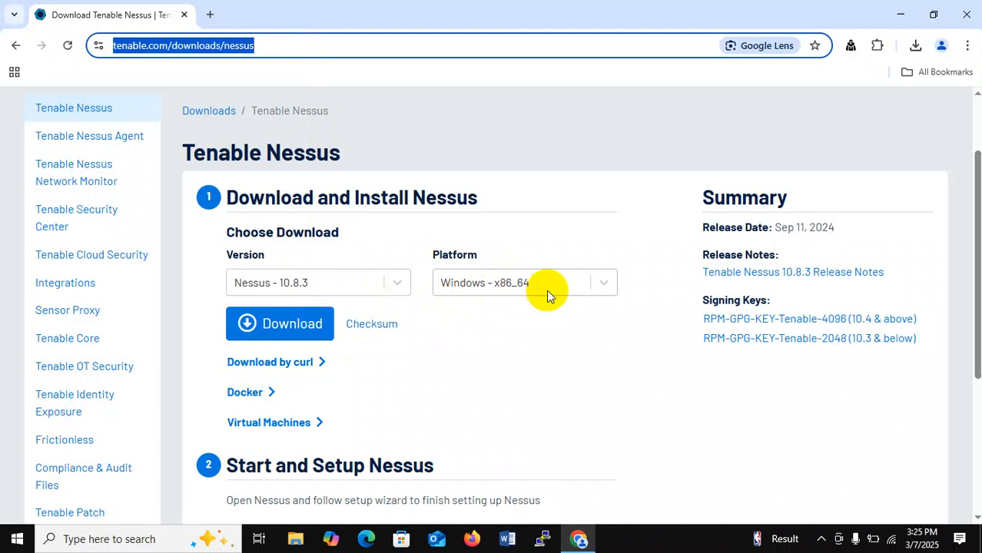
# Step: Download the Nessus 10.8.3 installer under the licence, pause the duplicate, and run Nessus-10.8.3-x64.msi
pyautogui.click(302, 327)
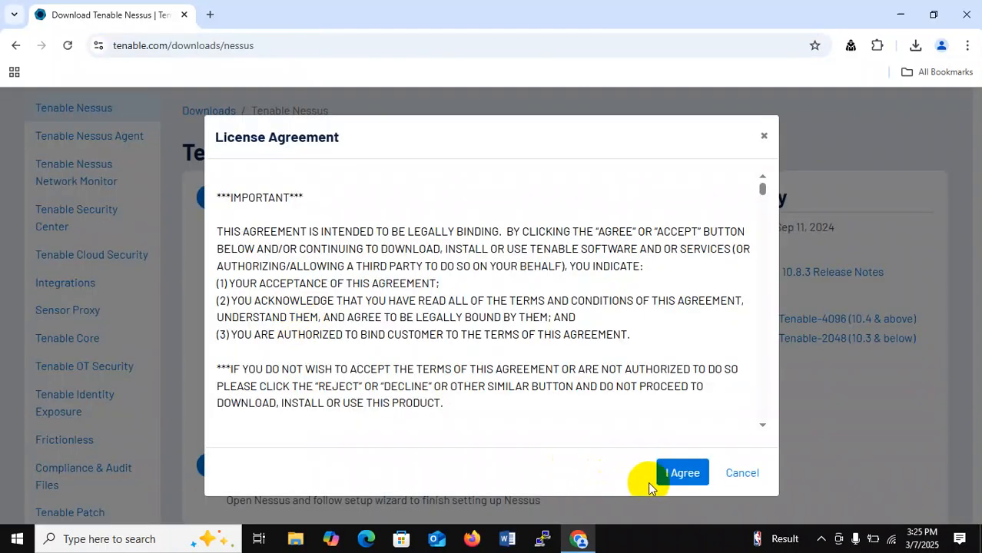
pyautogui.click(663, 477)
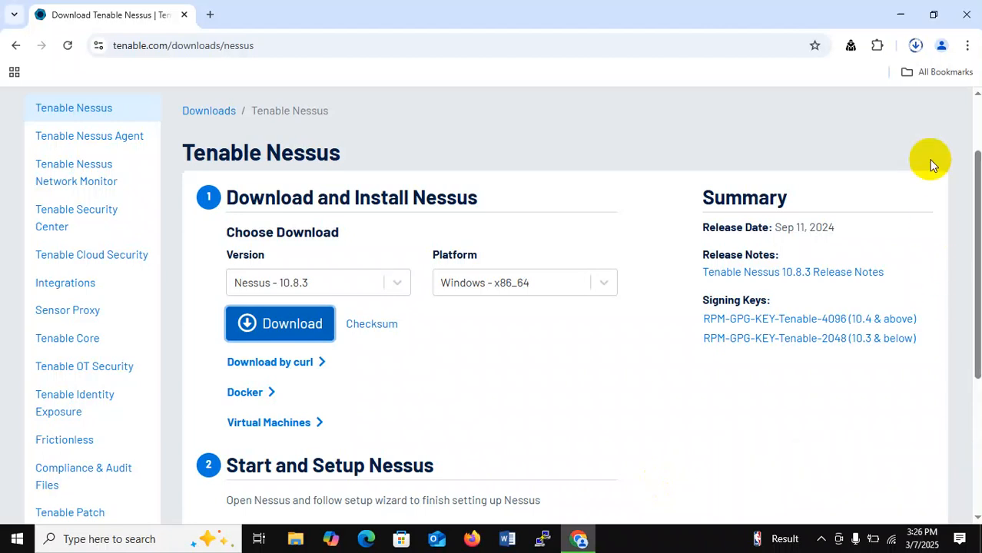
pyautogui.click(918, 47)
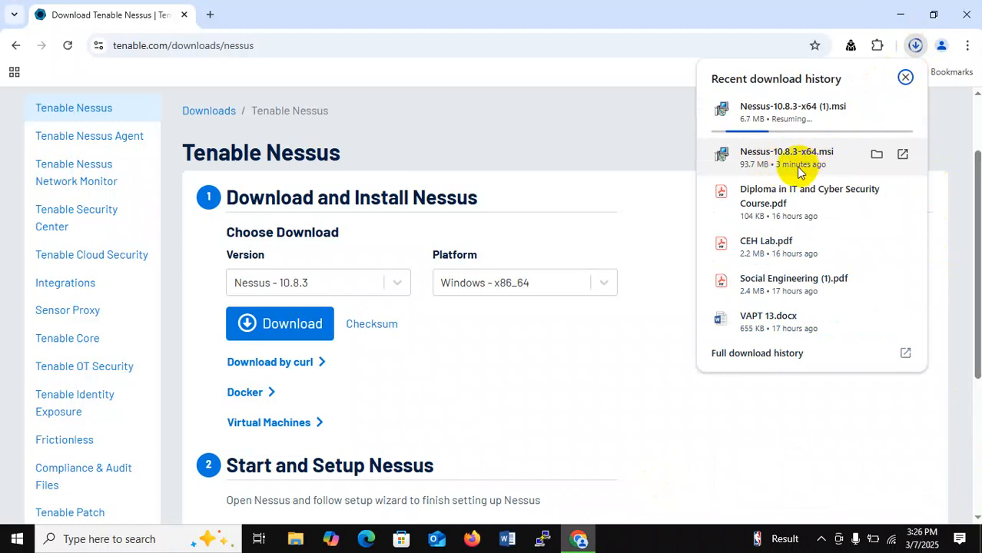
pyautogui.click(878, 110)
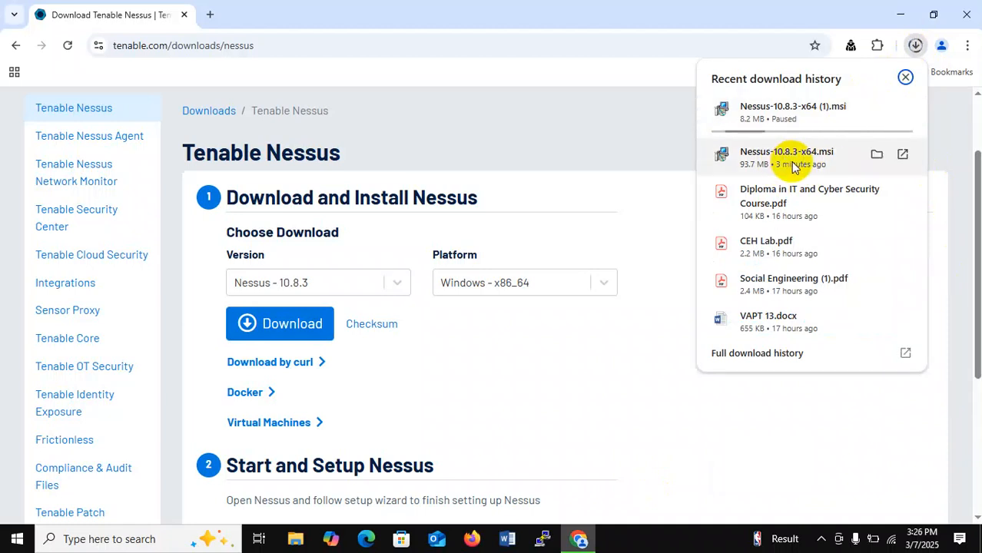
pyautogui.click(792, 165)
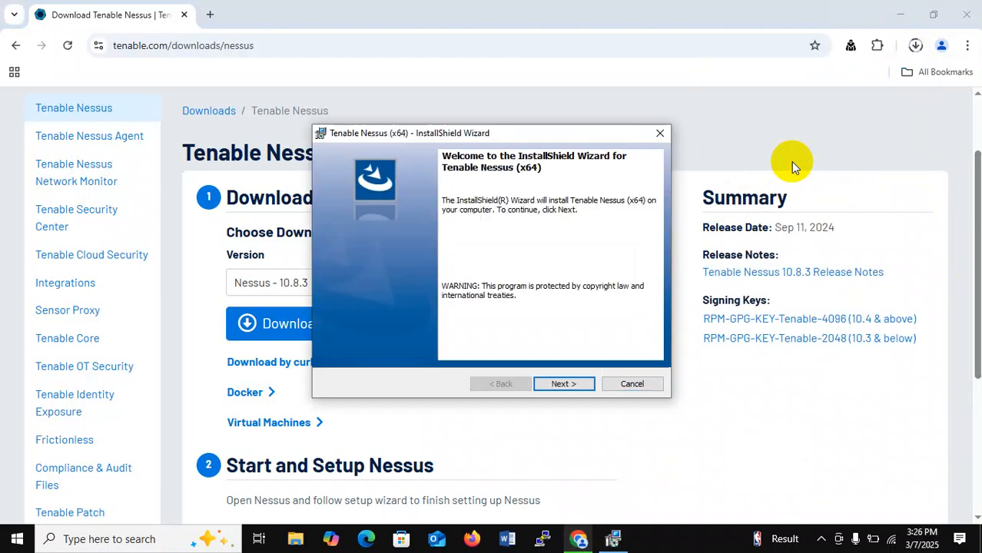
# Step: Accept the licence and install Tenable Nessus (x64) into the default C:\Program Files\Tenable\Nessus\ folder
pyautogui.click(561, 383)
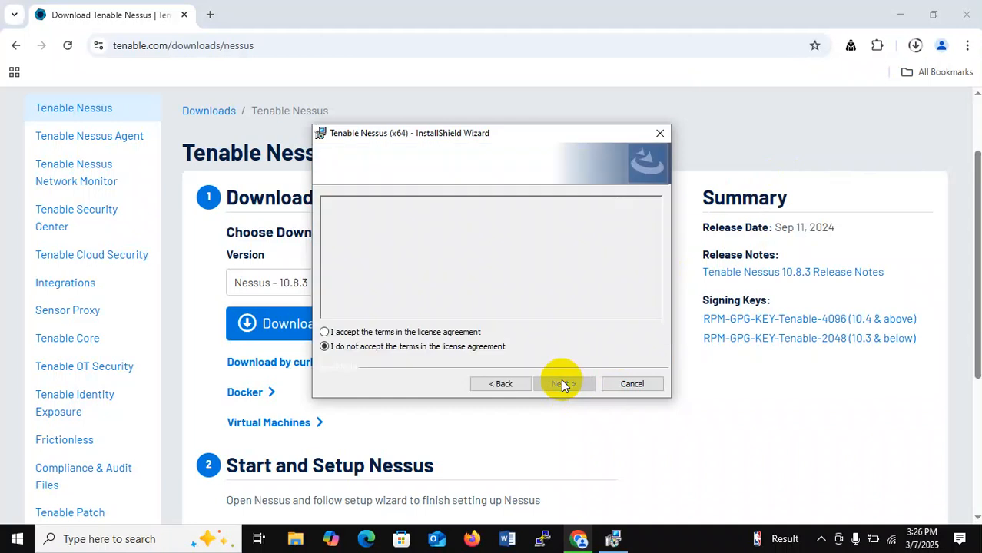
pyautogui.click(443, 332)
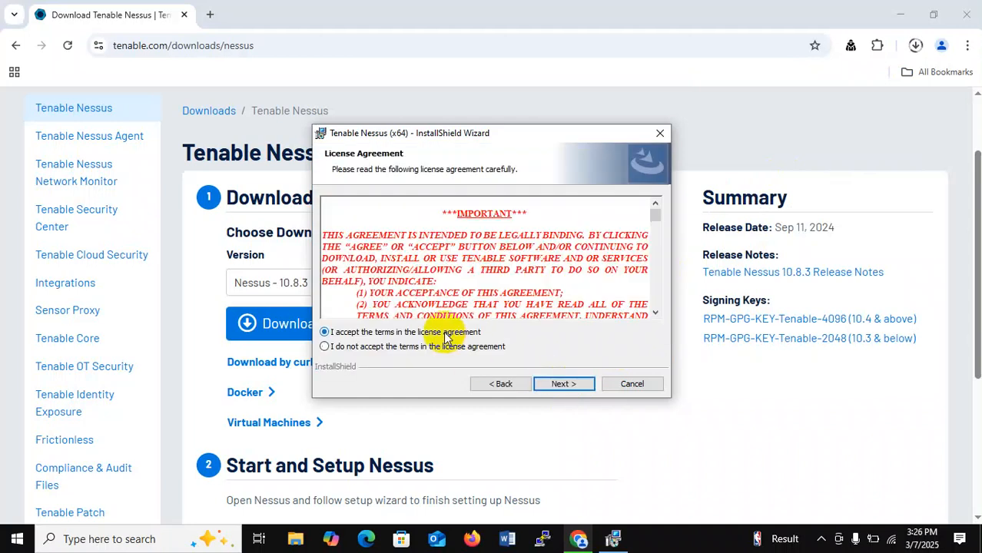
pyautogui.click(563, 384)
pyautogui.click(570, 385)
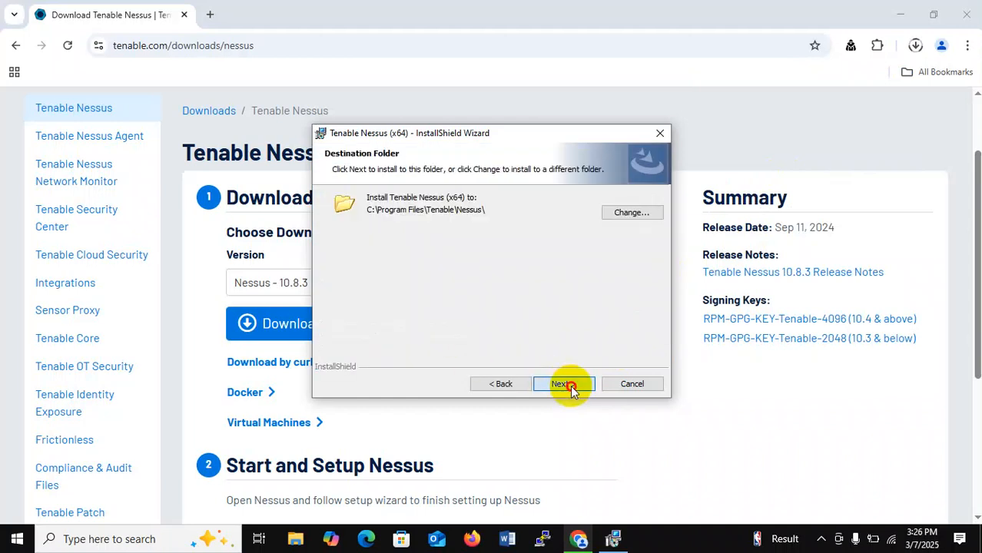
pyautogui.click(570, 385)
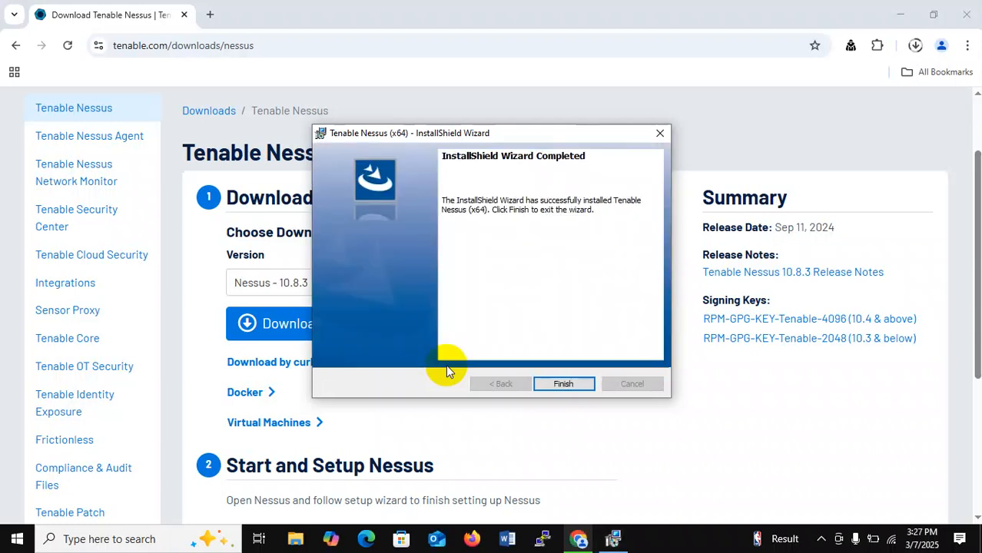
pyautogui.click(555, 383)
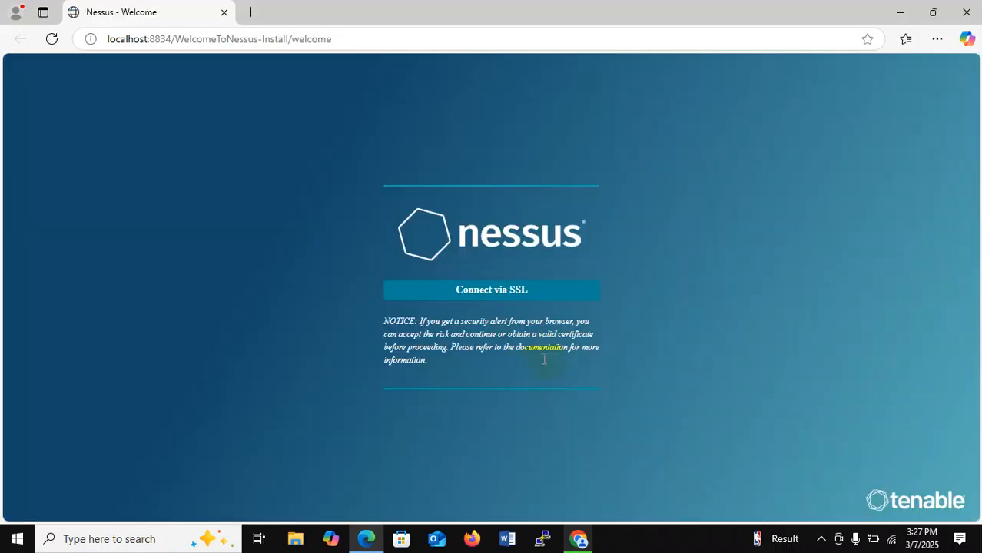
# Step: Connect via SSL and bypass the certificate warning to continue to localhost:8834
pyautogui.click(521, 295)
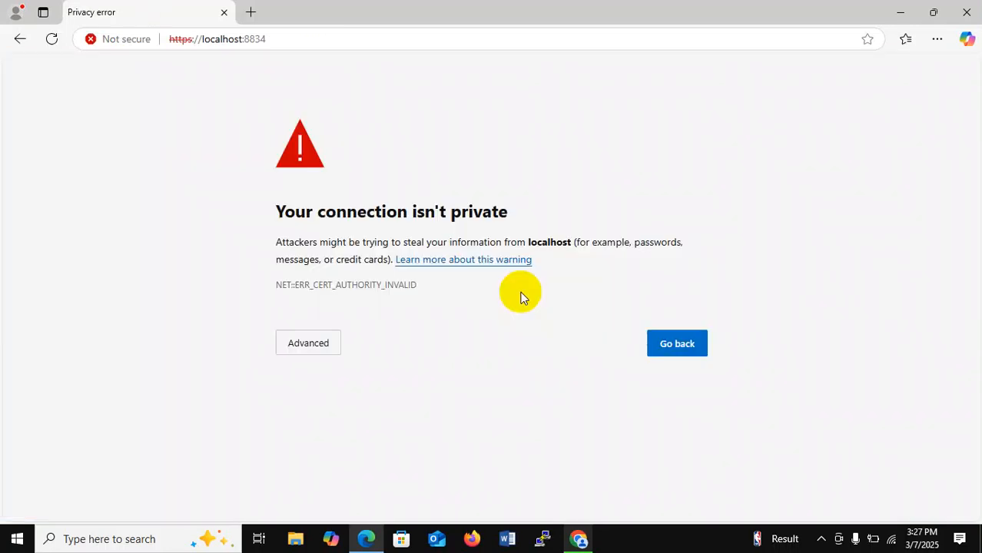
pyautogui.click(312, 350)
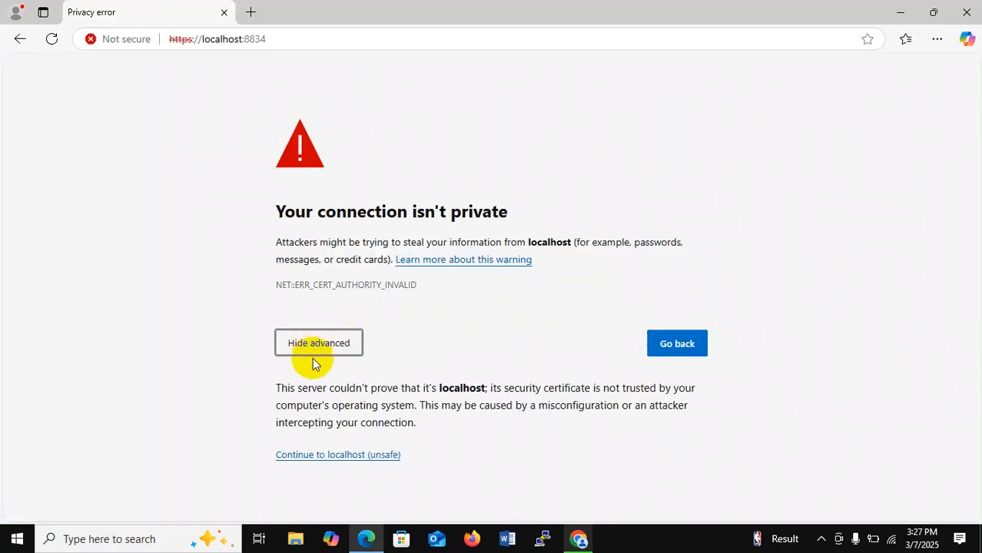
pyautogui.click(329, 455)
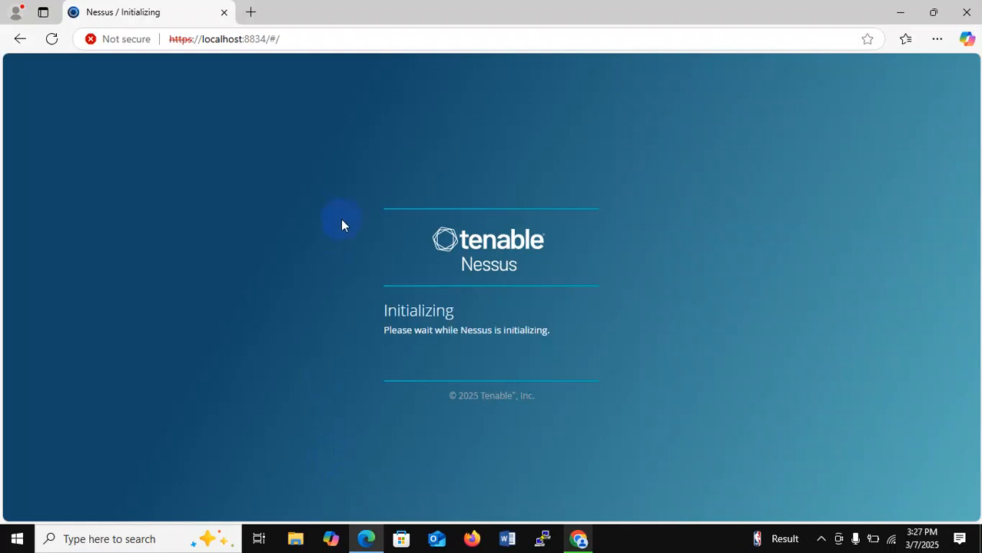
# Step: Wait for Nessus to finish initializing until the Welcome to Nessus page appears
pyautogui.moveTo(285, 41); pyautogui.dragTo(165, 37)
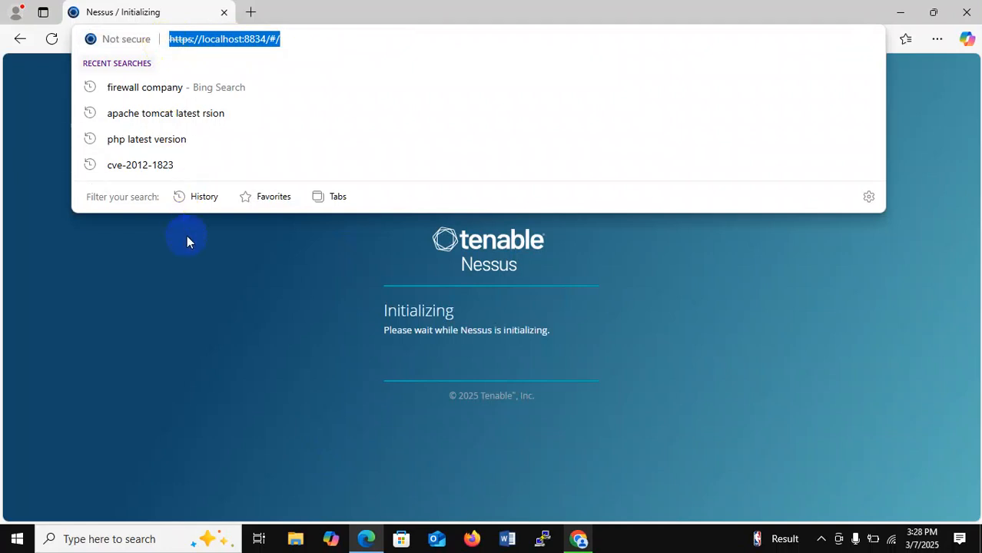
pyautogui.click(223, 272)
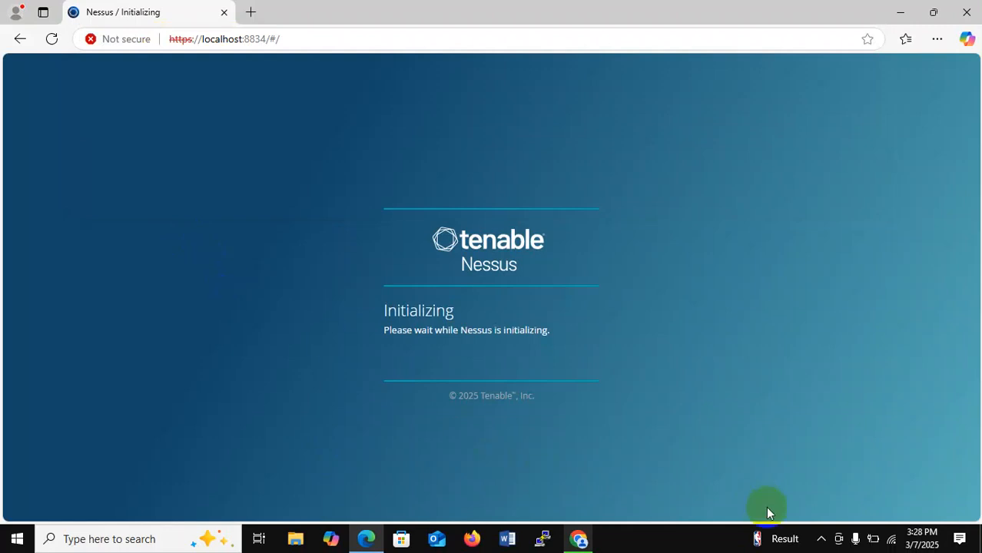
pyautogui.click(821, 538)
pyautogui.click(808, 486)
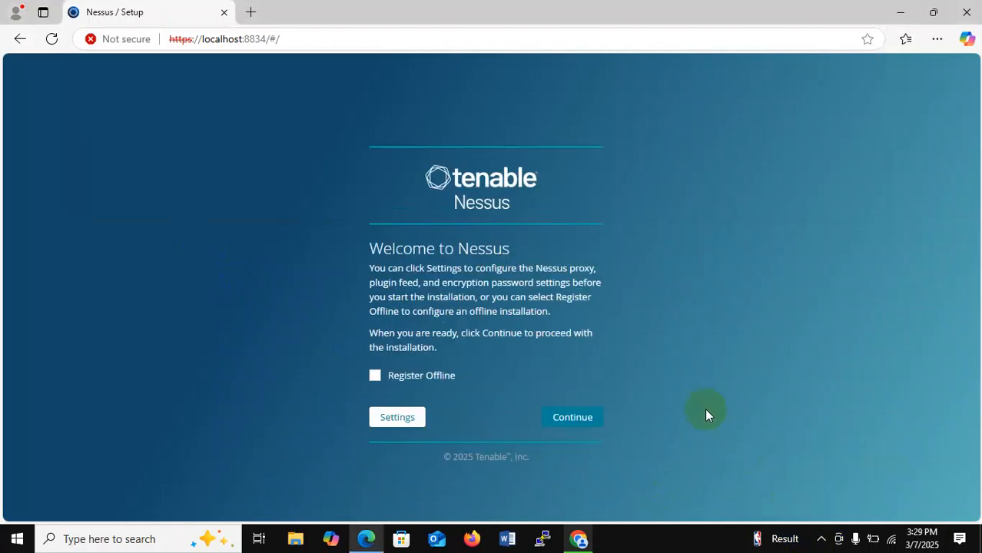
# Step: Choose the Register for Nessus Essentials option in setup
pyautogui.click(554, 421)
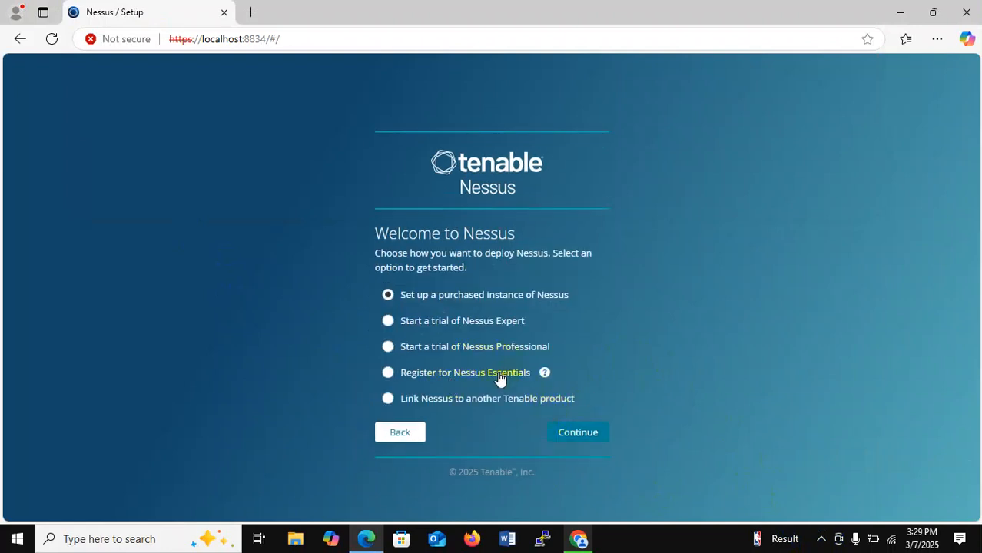
pyautogui.click(499, 375)
pyautogui.click(581, 432)
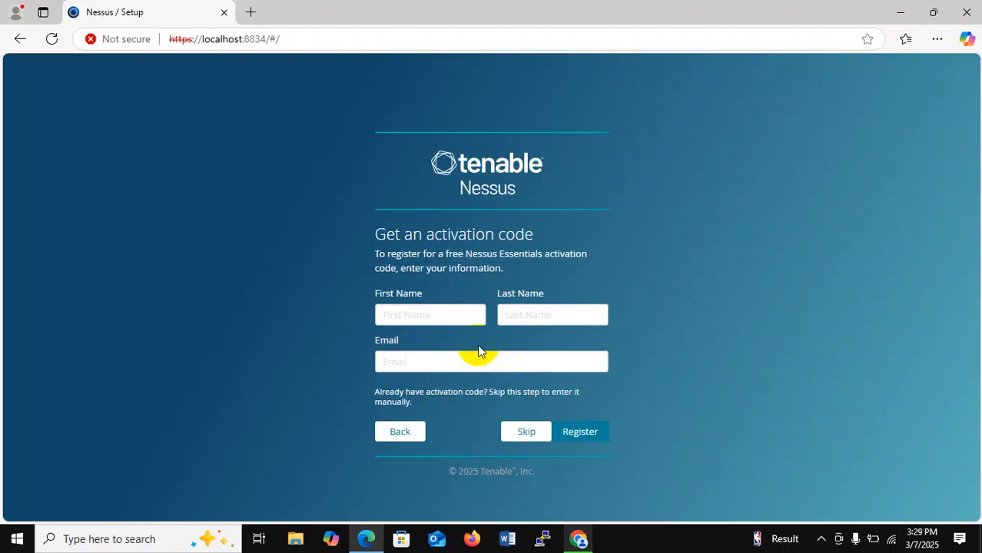
# Step: Register with first name 'BCI', last name 'Institute' and the saved email address
pyautogui.click(446, 313)
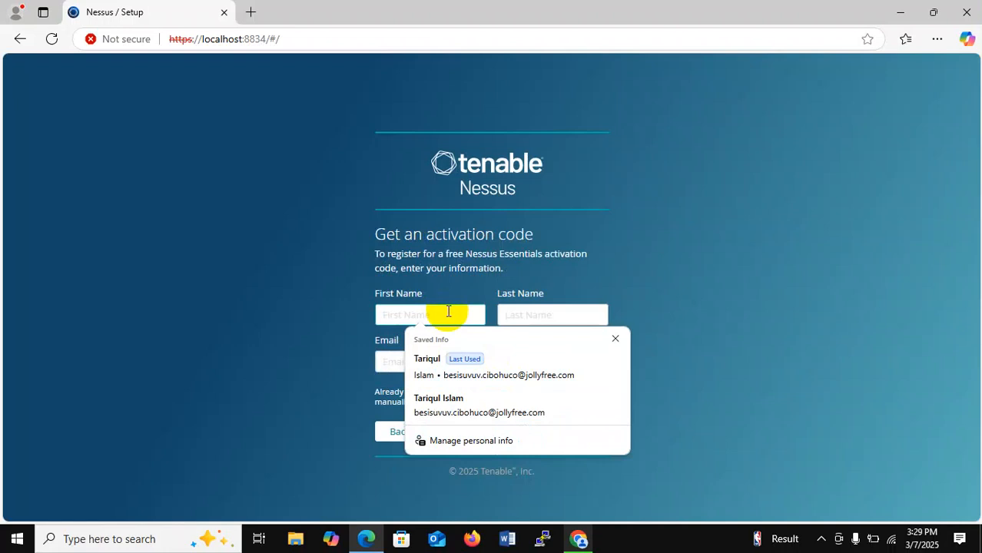
pyautogui.write('BCI')
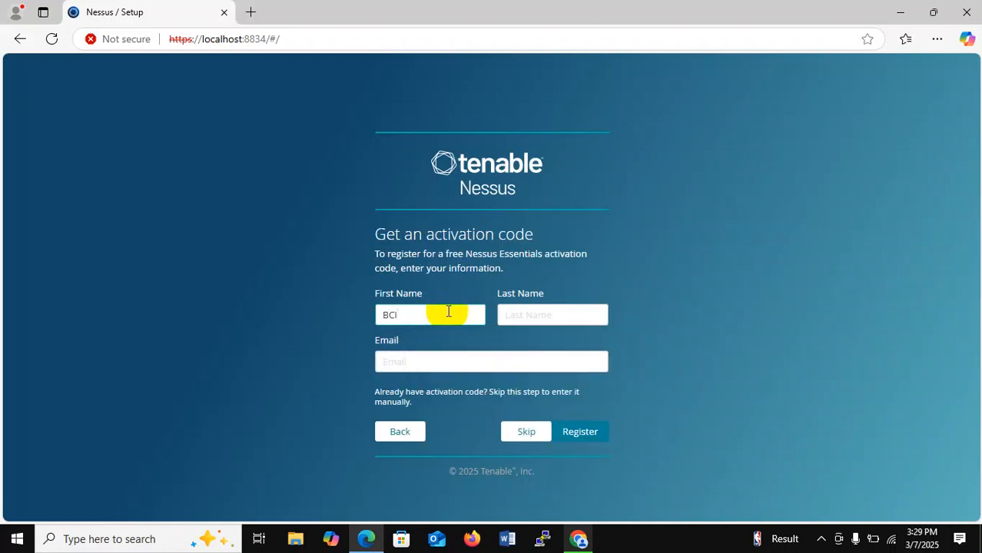
pyautogui.click(564, 318)
pyautogui.write('Instit')
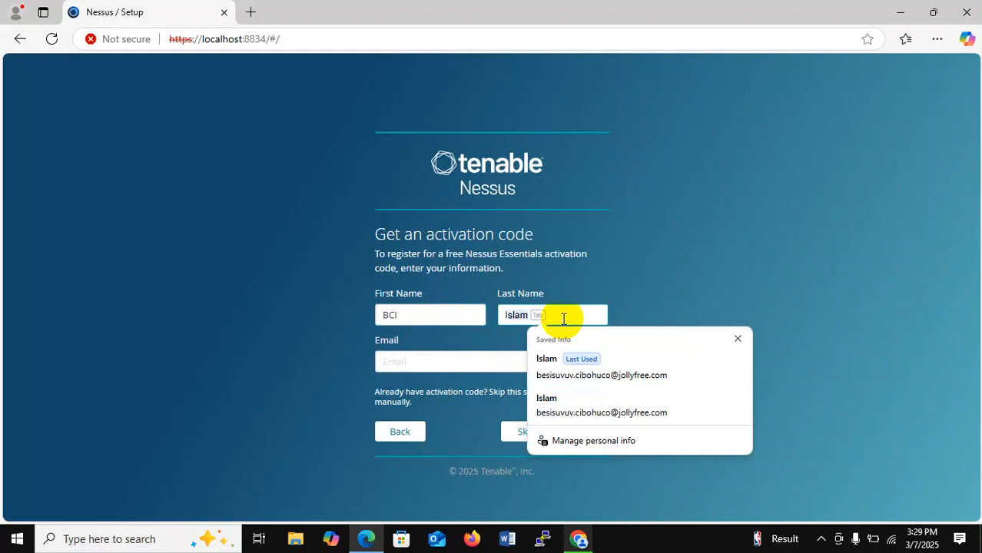
pyautogui.write('ute')
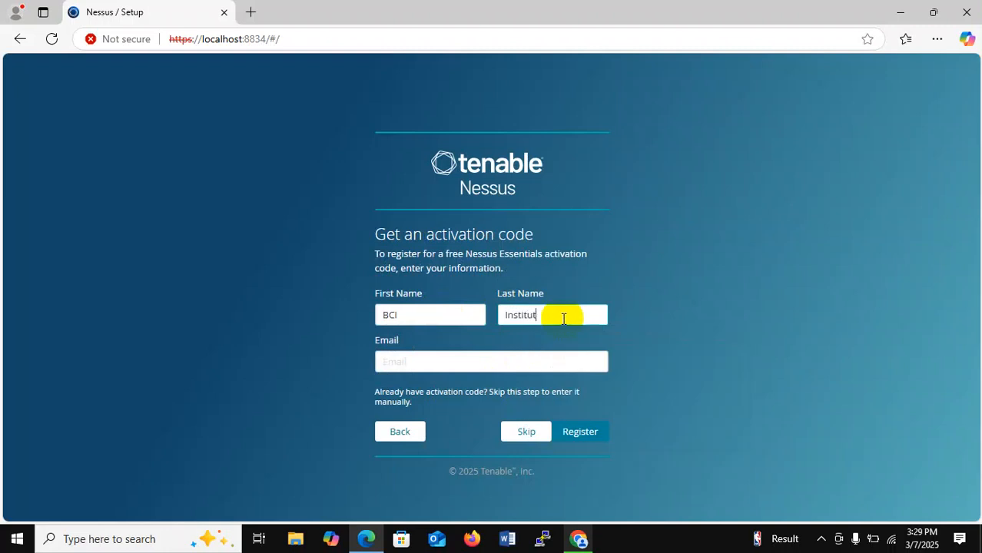
pyautogui.click(507, 360)
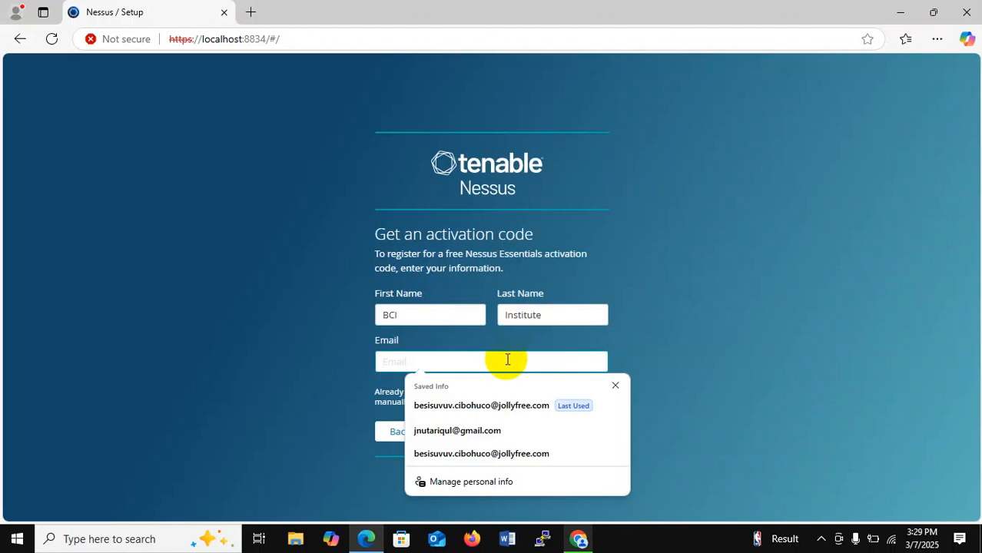
pyautogui.click(478, 406)
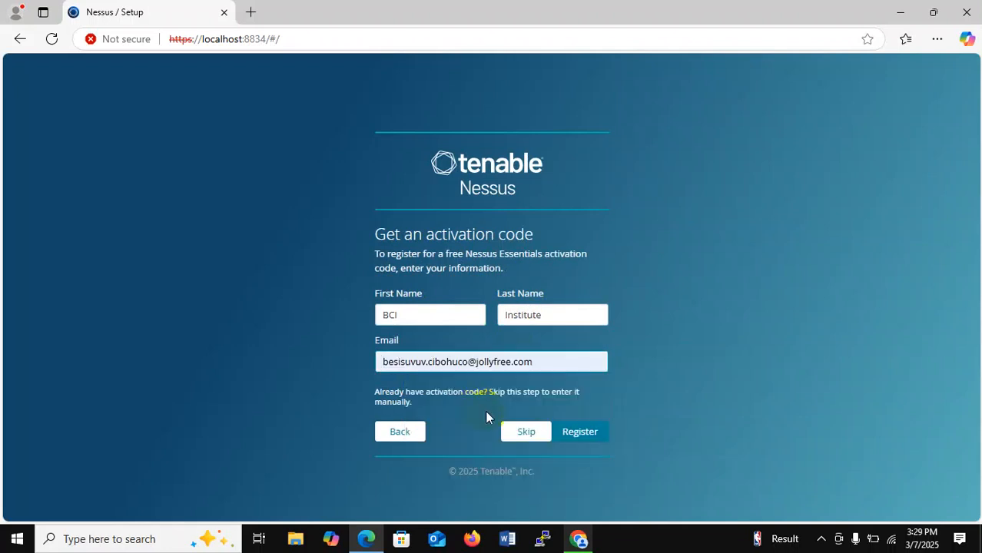
pyautogui.click(582, 439)
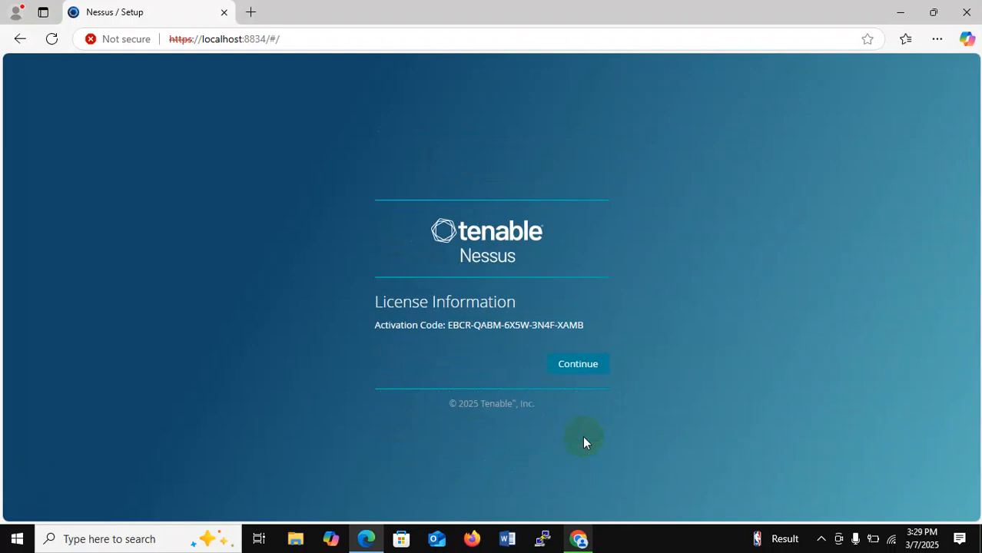
# Step: Accept the issued Essentials activation code and continue
pyautogui.click(582, 373)
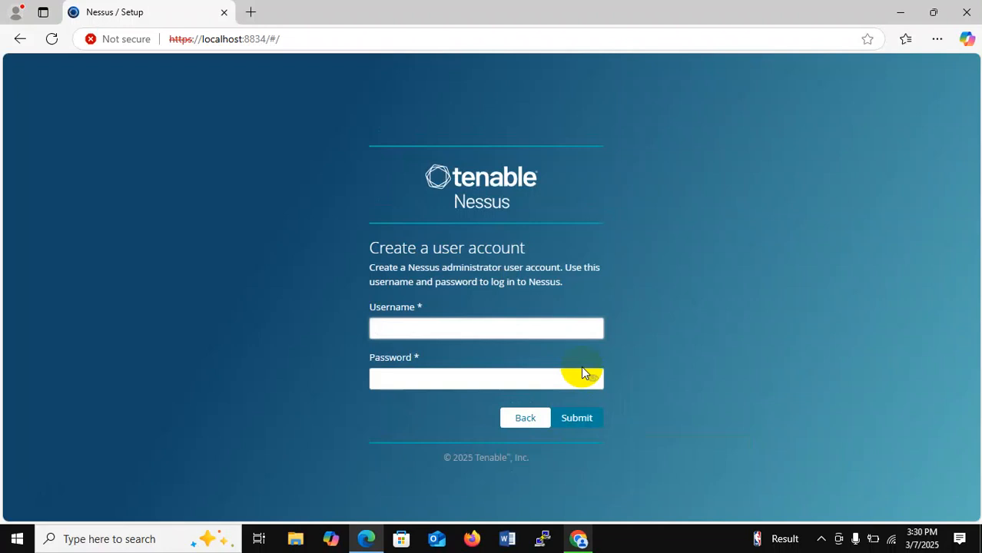
pyautogui.moveTo(368, 246); pyautogui.dragTo(519, 243)
pyautogui.click(520, 243)
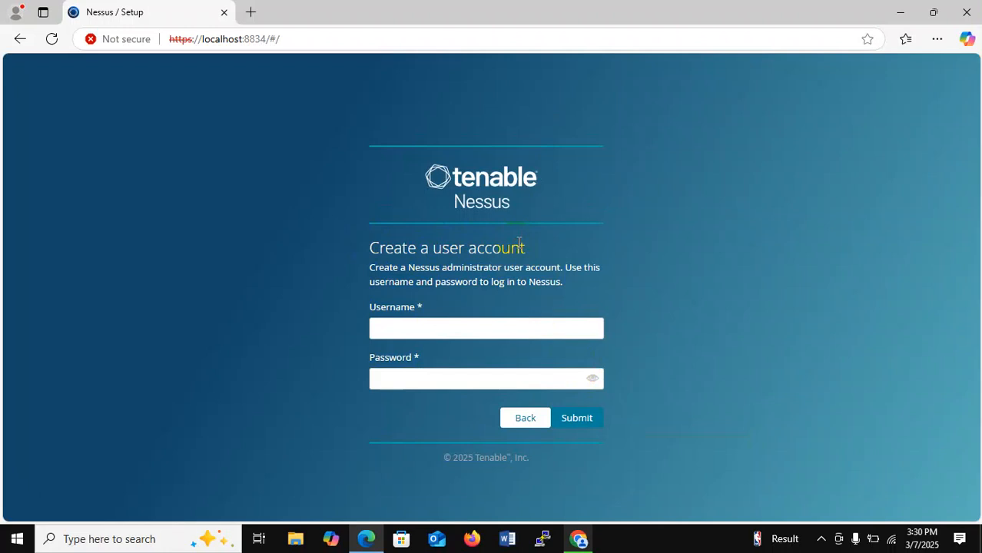
# Step: Create the administrator account with username 'test' and its password
pyautogui.click(477, 332)
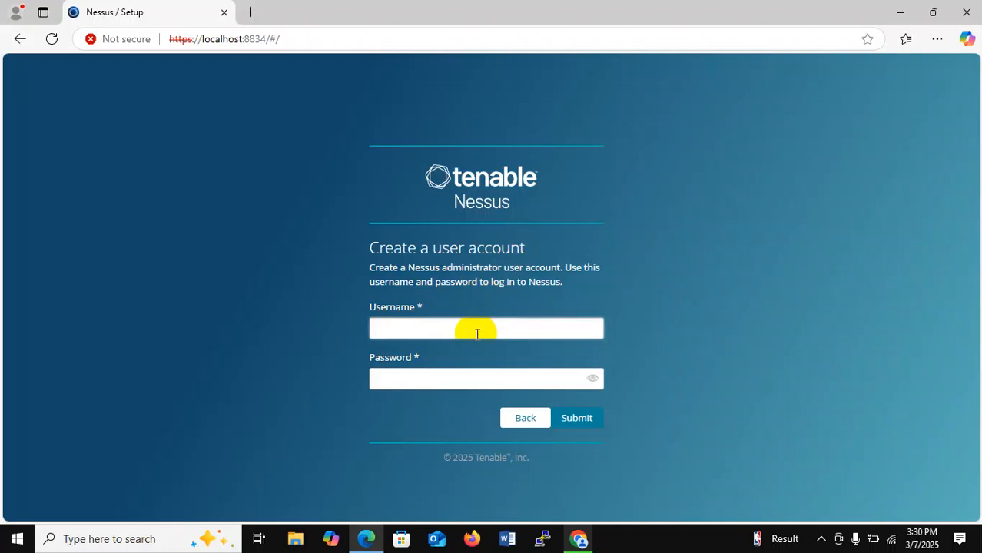
pyautogui.write('test')
pyautogui.press('Tab')
pyautogui.write('test')
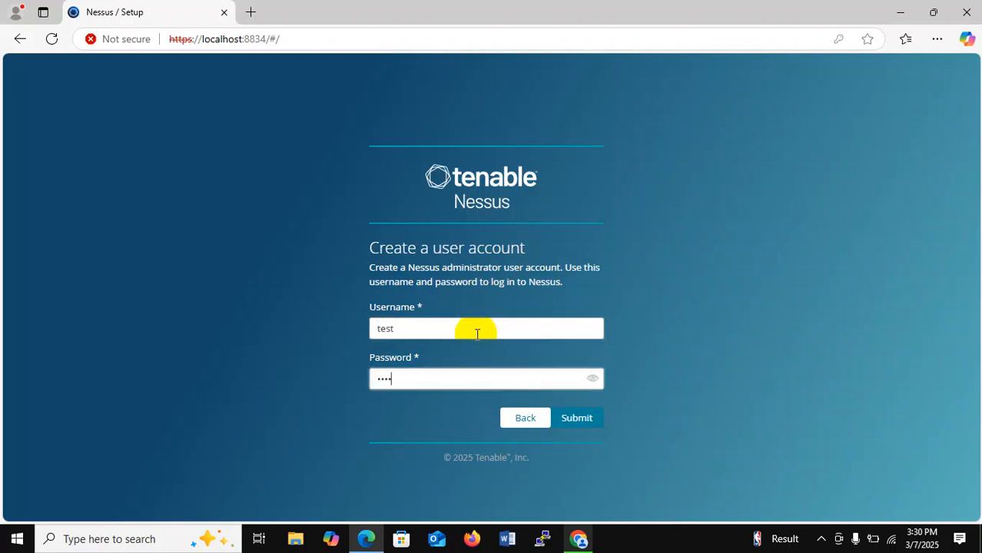
pyautogui.click(584, 426)
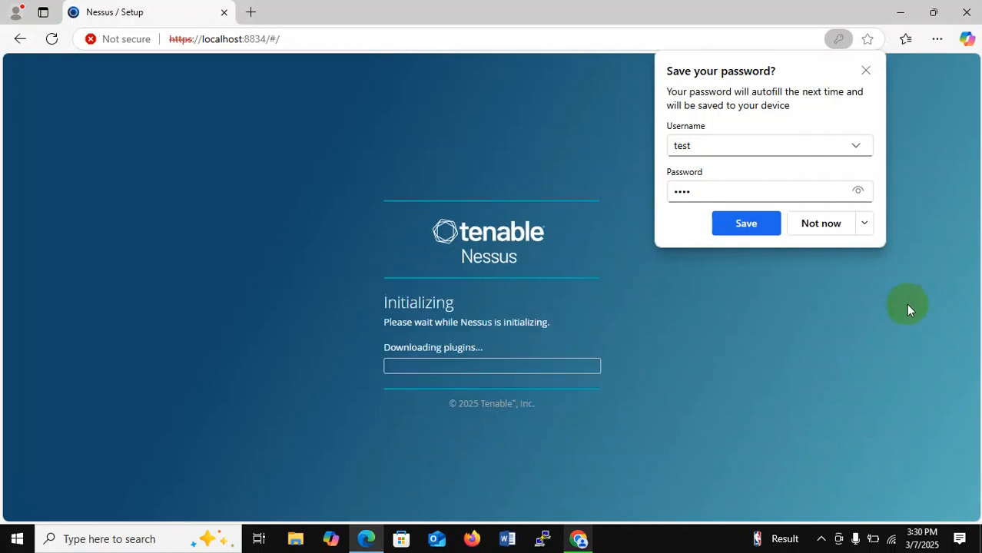
# Step: Save the new Nessus login in Edge and reveal the hidden tray icons while plugins download
pyautogui.click(736, 224)
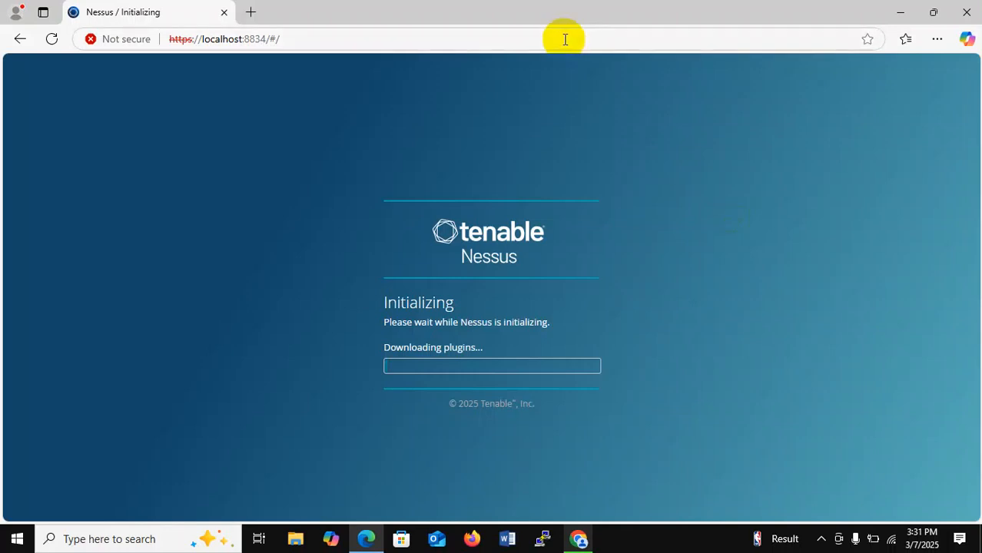
pyautogui.click(297, 37)
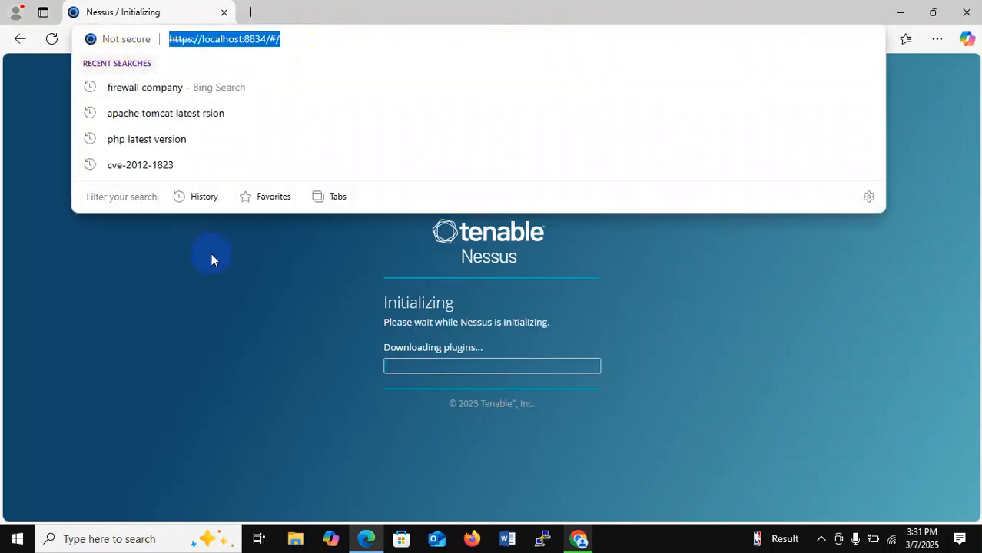
pyautogui.click(223, 279)
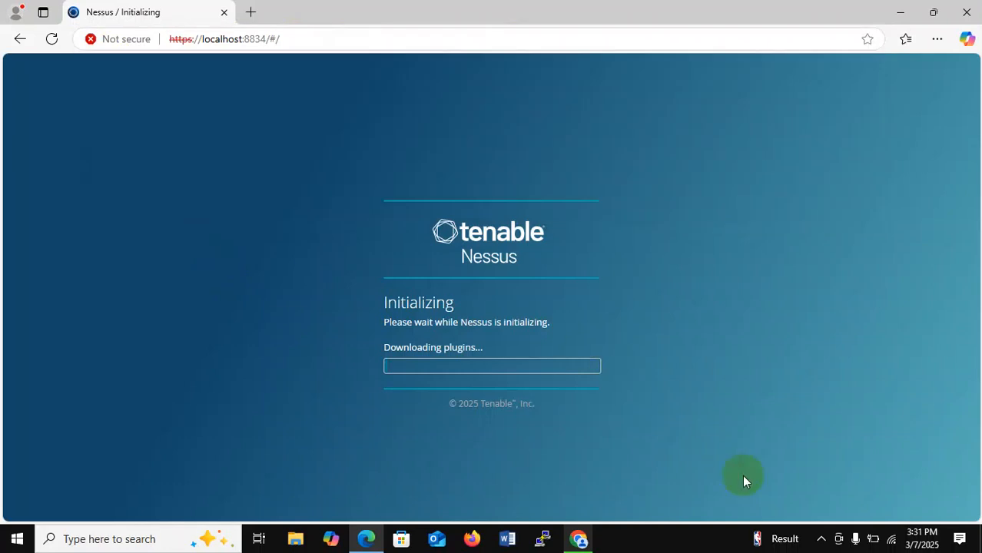
pyautogui.click(820, 539)
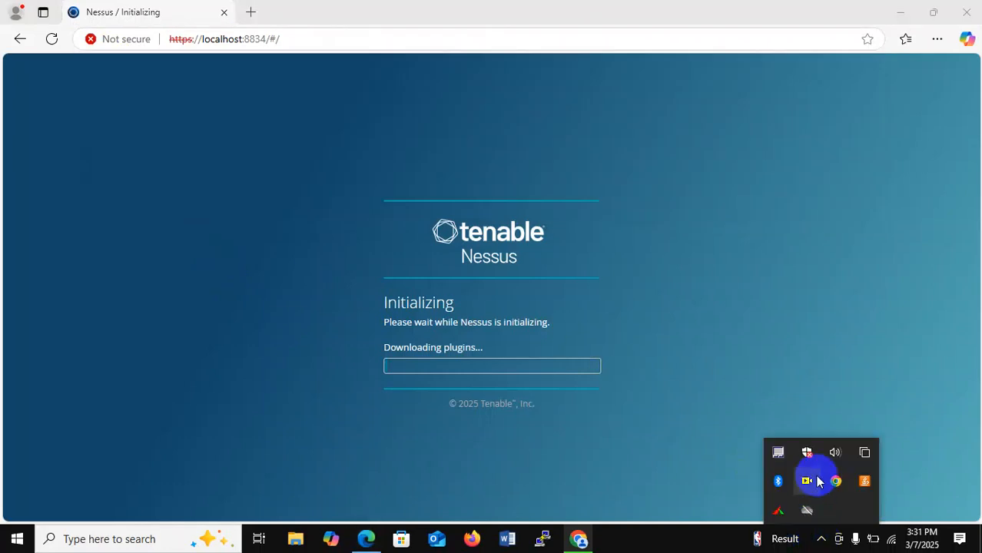